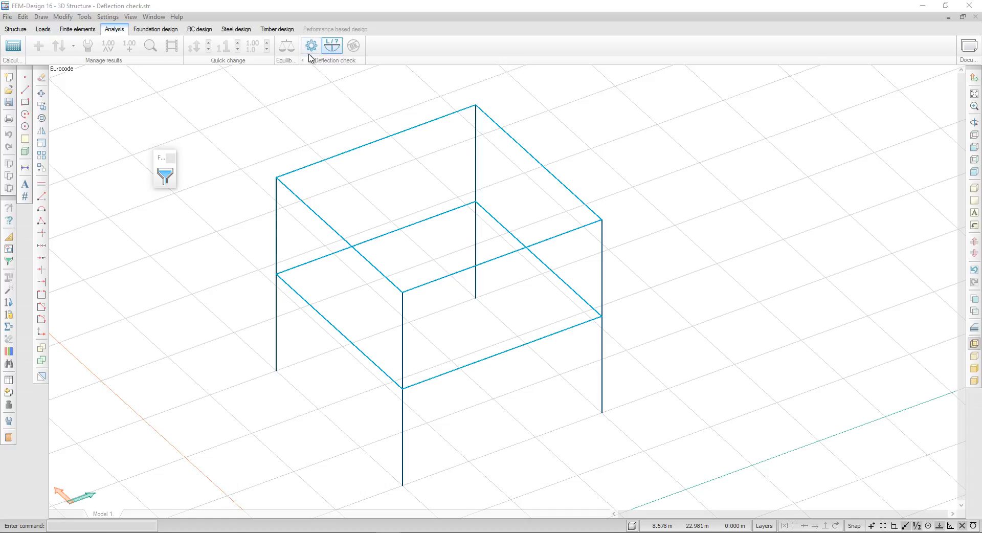
Run the structural analysis for Load combinations and Maximum of load groups
left_click(12, 46)
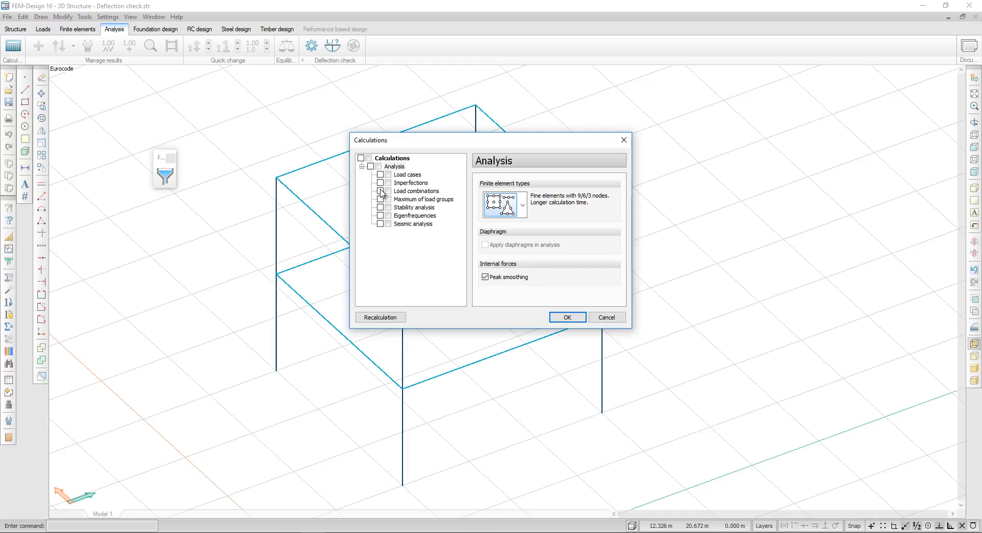
left_click(380, 191)
left_click(380, 200)
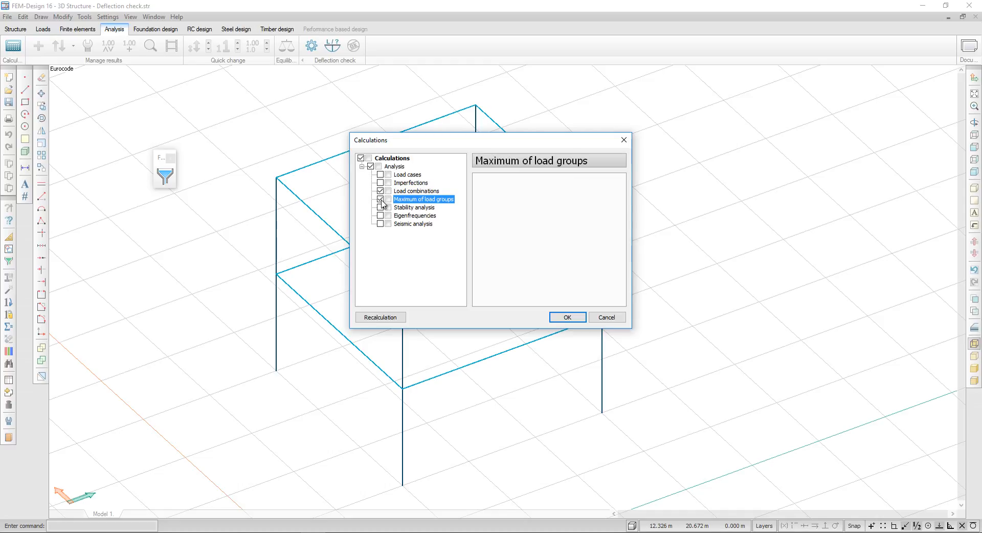
left_click(567, 317)
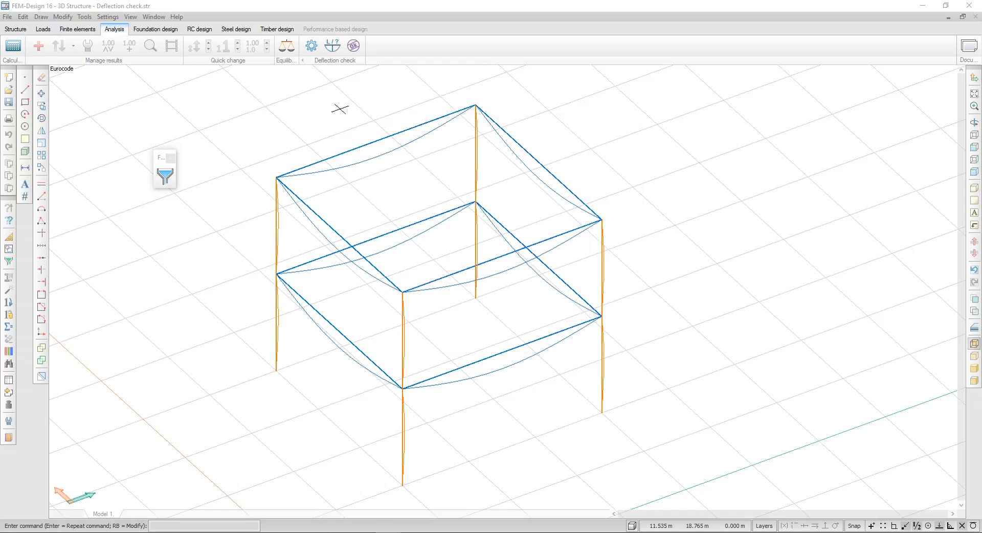
Configure the deflection check to use only Quasi-permanent load combinations
left_click(313, 47)
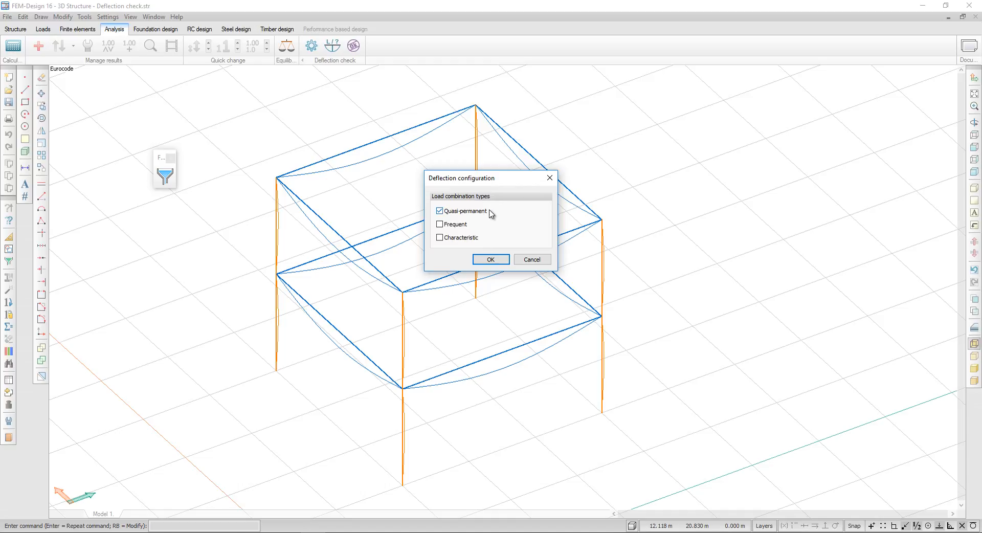
left_click(497, 261)
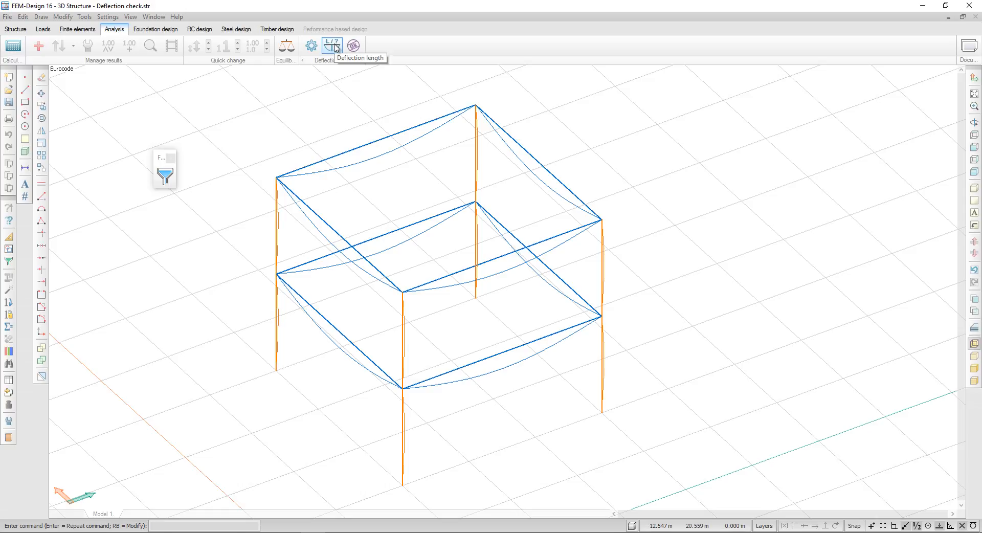
Try to define a separate deflection length on the upper rear beam, from its end at the near corner to about midspan
left_click(336, 47)
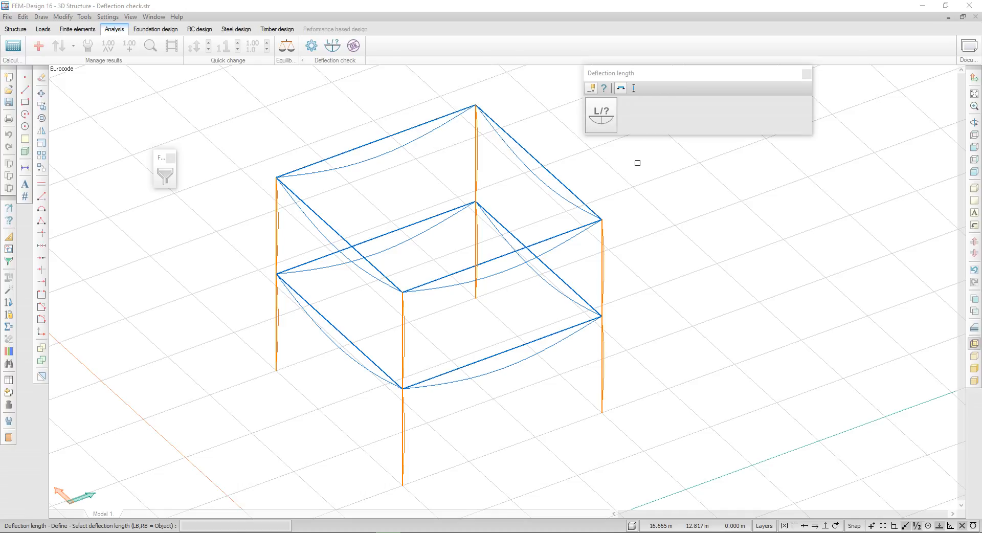
left_click(592, 90)
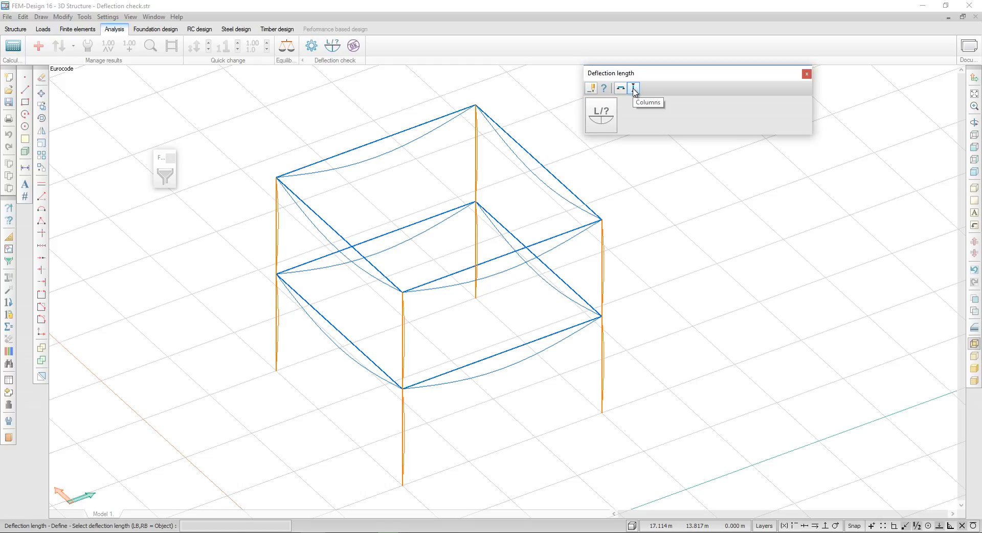
left_click(391, 150)
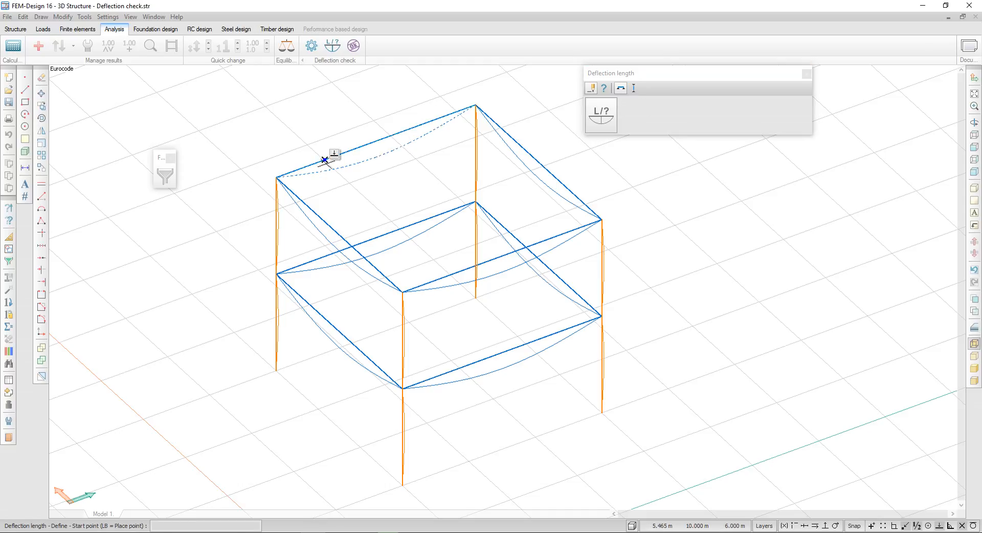
left_click(276, 177)
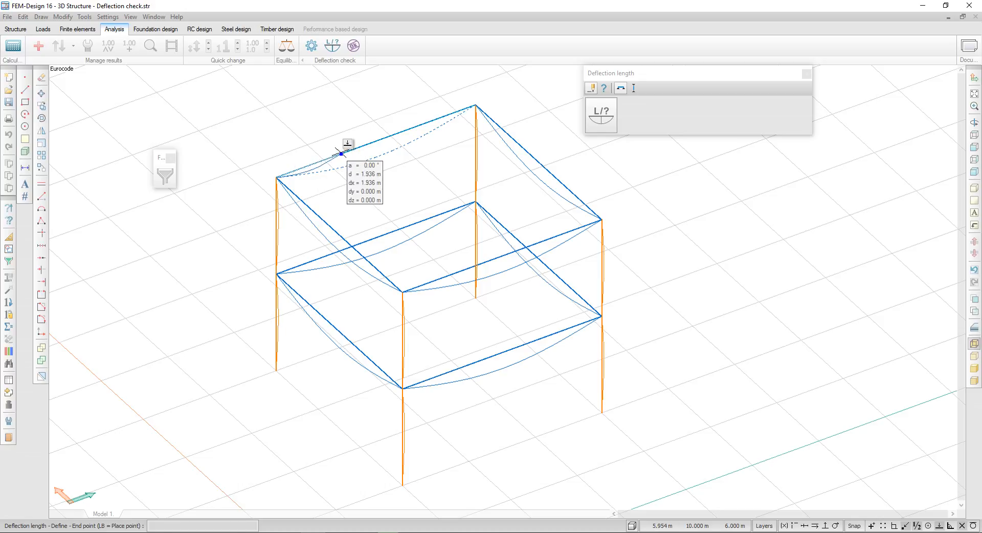
left_click(382, 140)
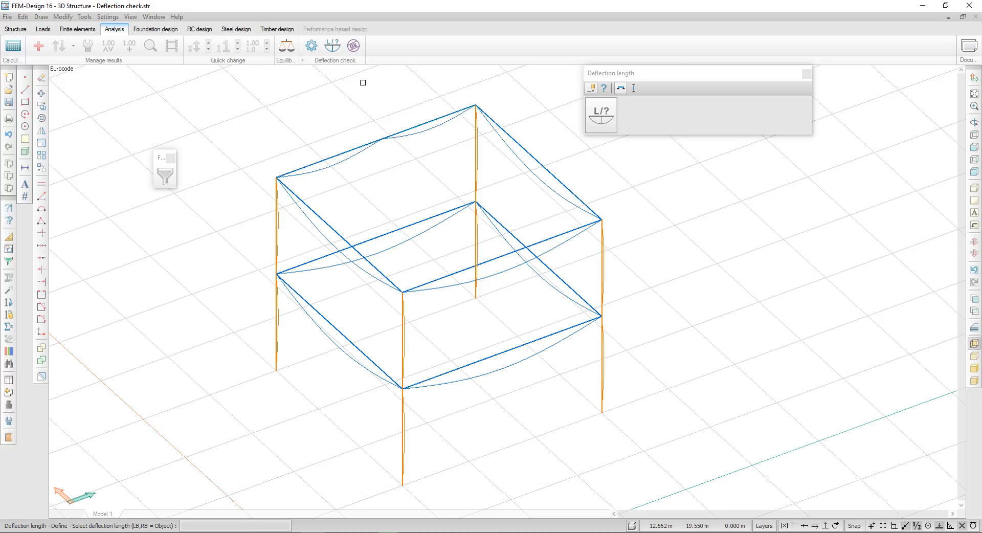
key("ctrl+z")
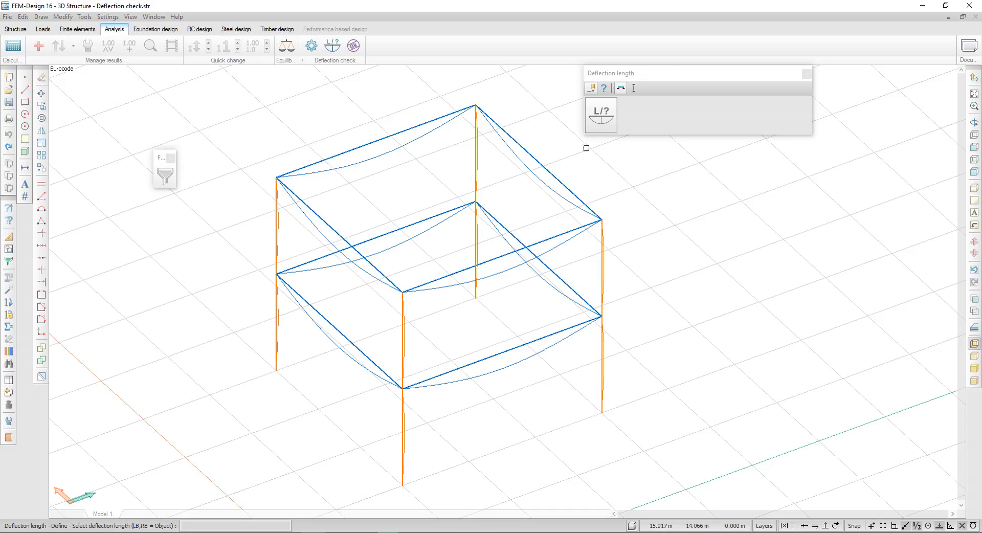
Apply Simply supported behaviour with quasi-permanent limits of L/300 and 50.0 mm to the deflection lengths of all beams
left_click(605, 89)
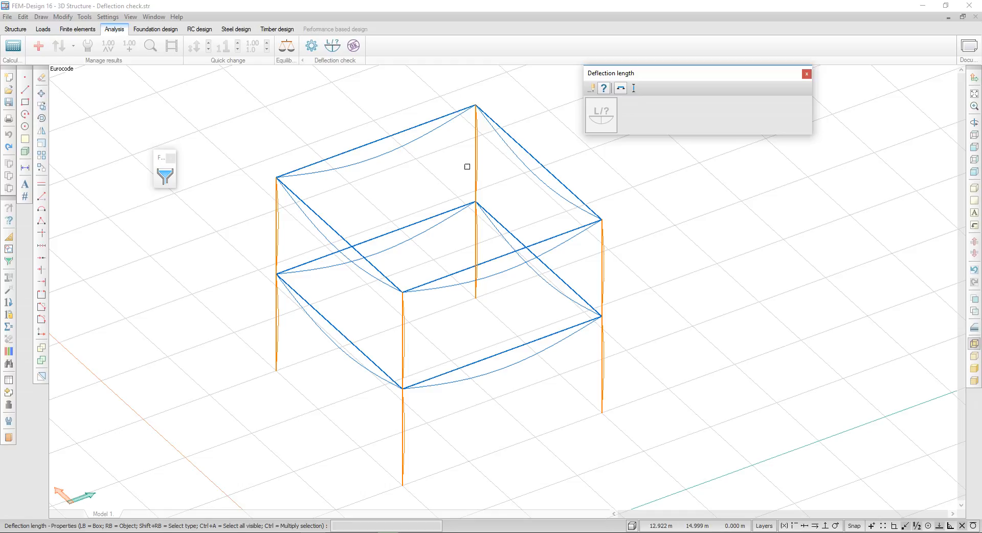
left_click(393, 151)
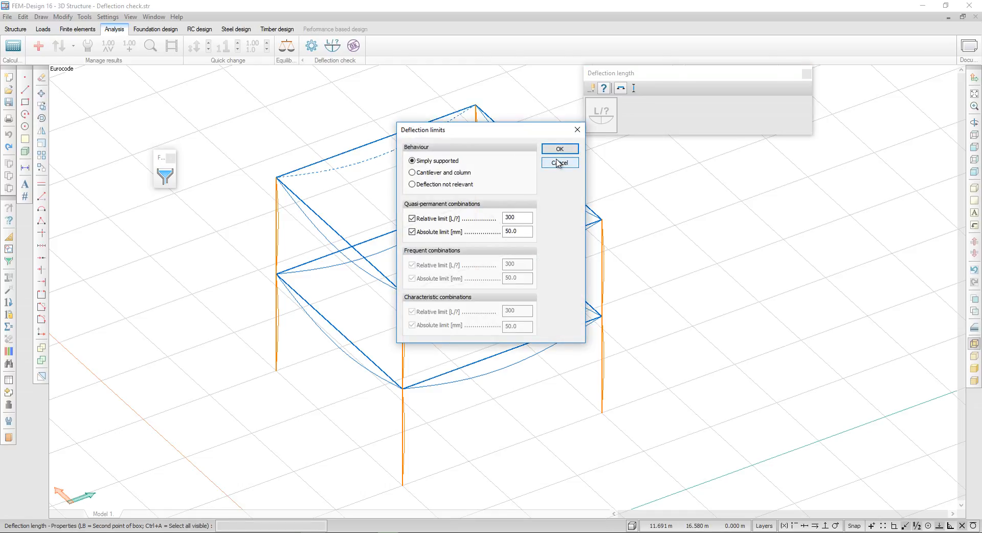
left_click(554, 163)
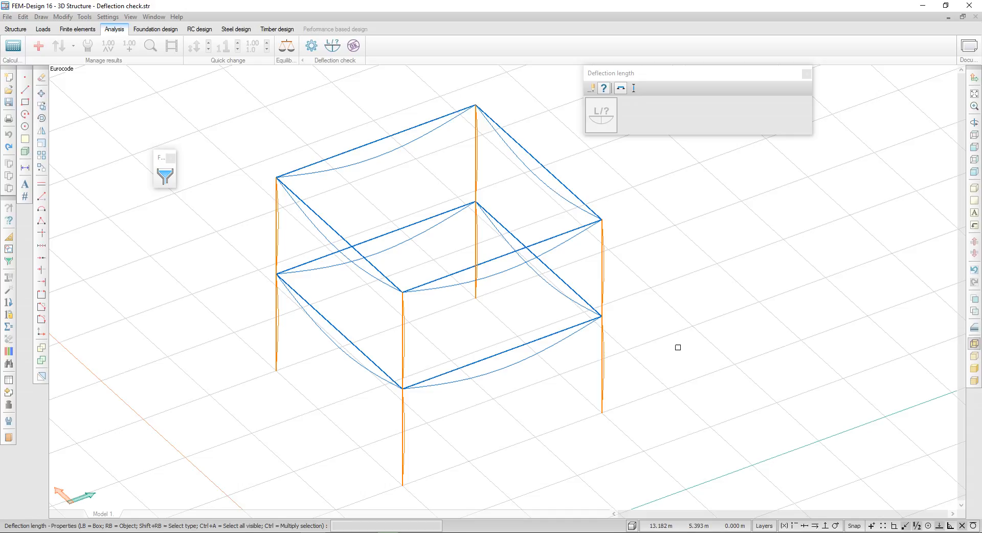
left_click(723, 431)
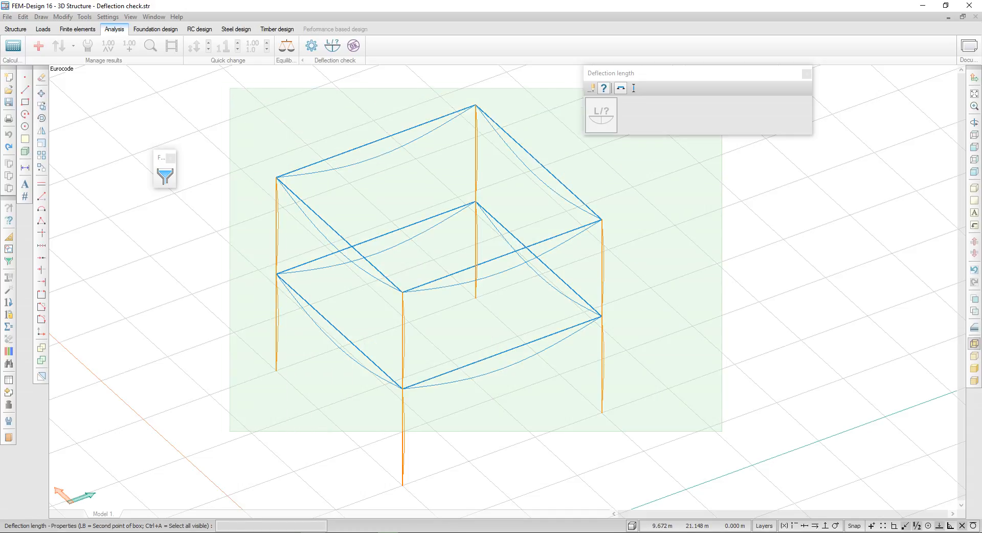
left_click(223, 88)
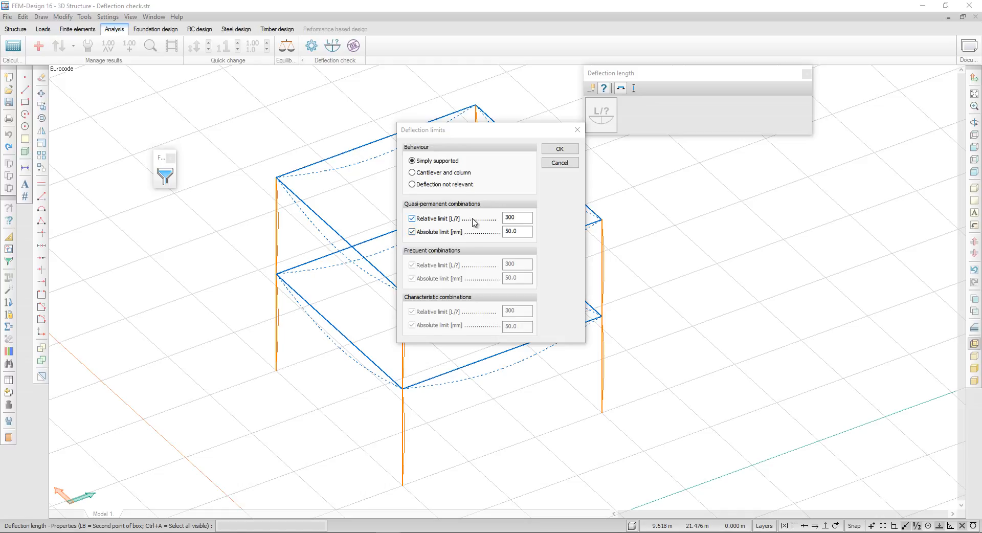
left_click(565, 148)
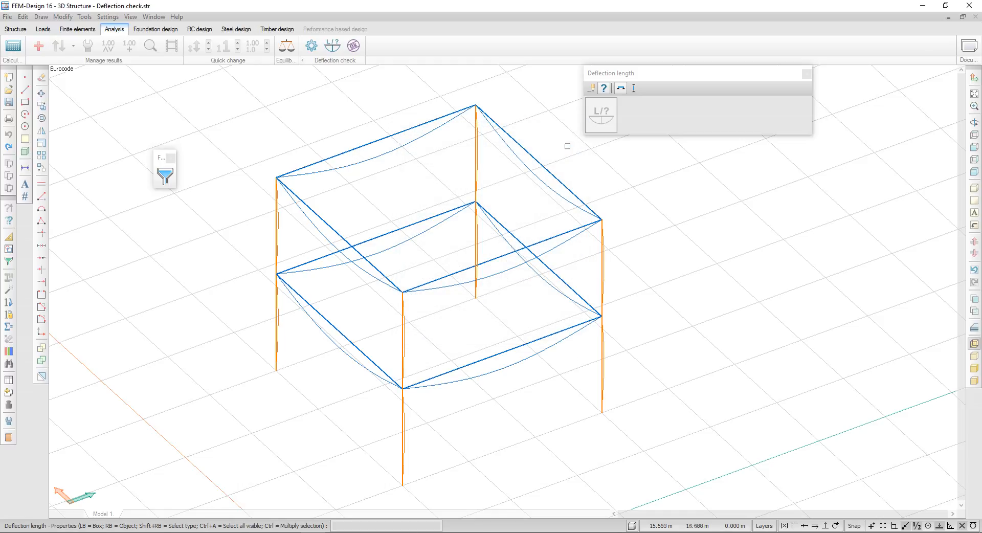
Run the deflection check for all bars based on Load combinations, with the utilization table displayed
left_click(354, 46)
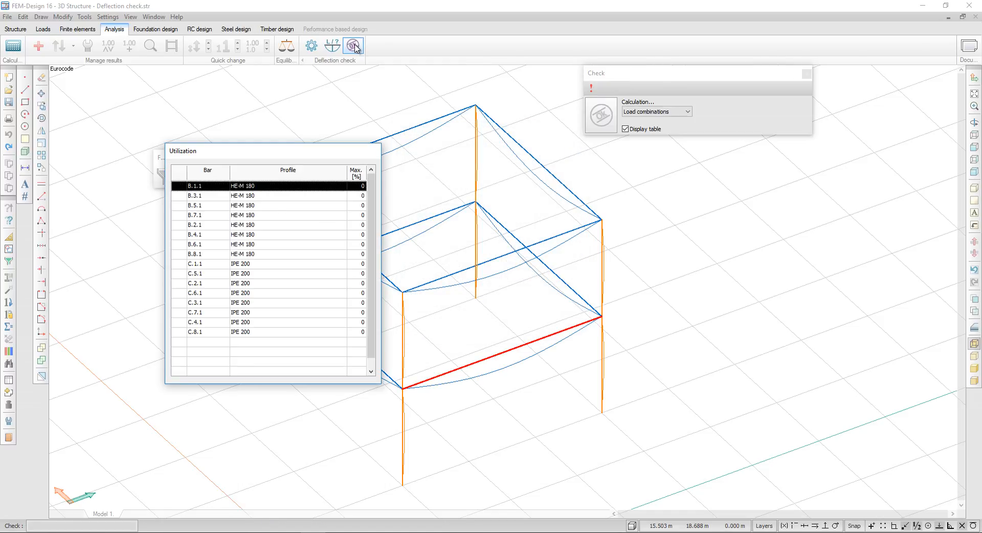
left_click(667, 112)
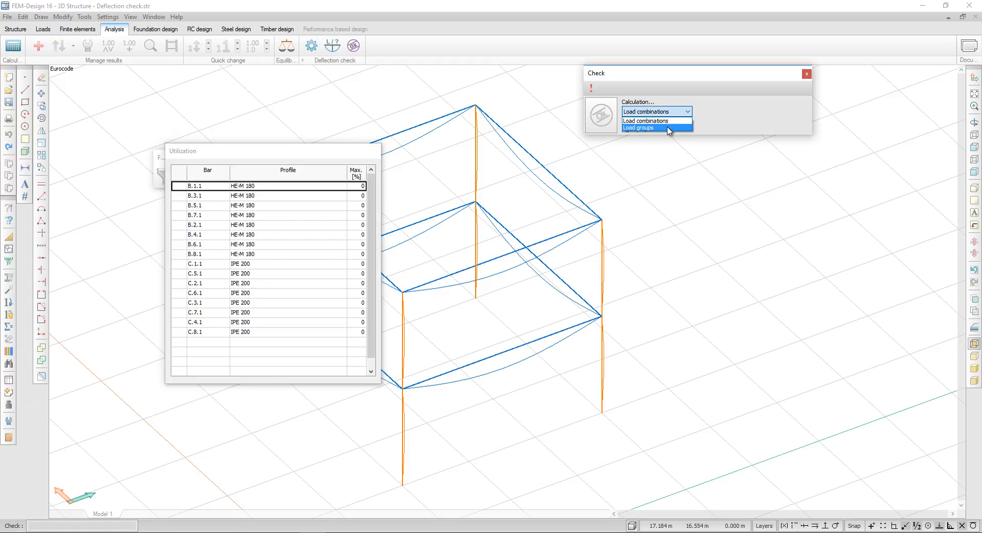
left_click(668, 121)
left_click(591, 87)
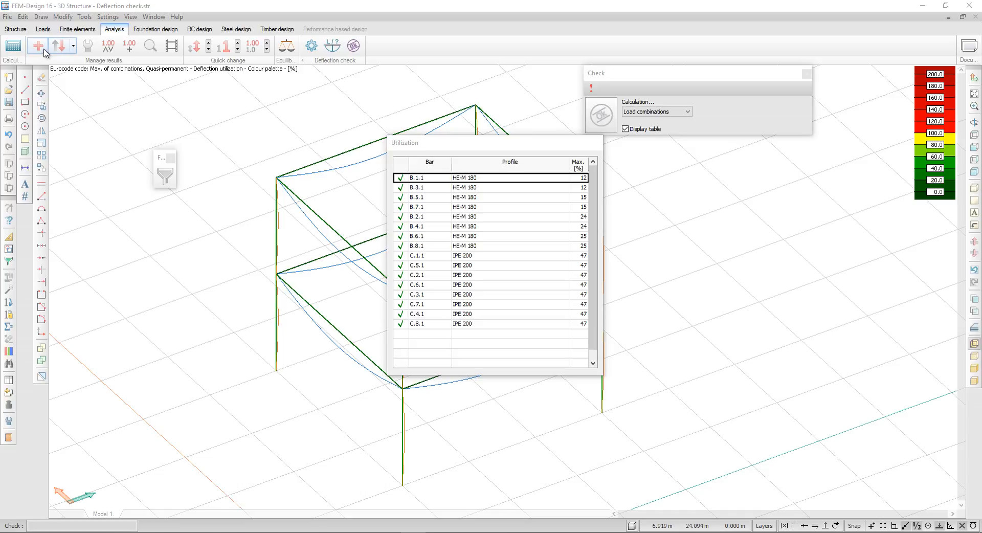
Display the deflection result for Maximum of load combinations, using Sq - Quasi-permanent
left_click(43, 49)
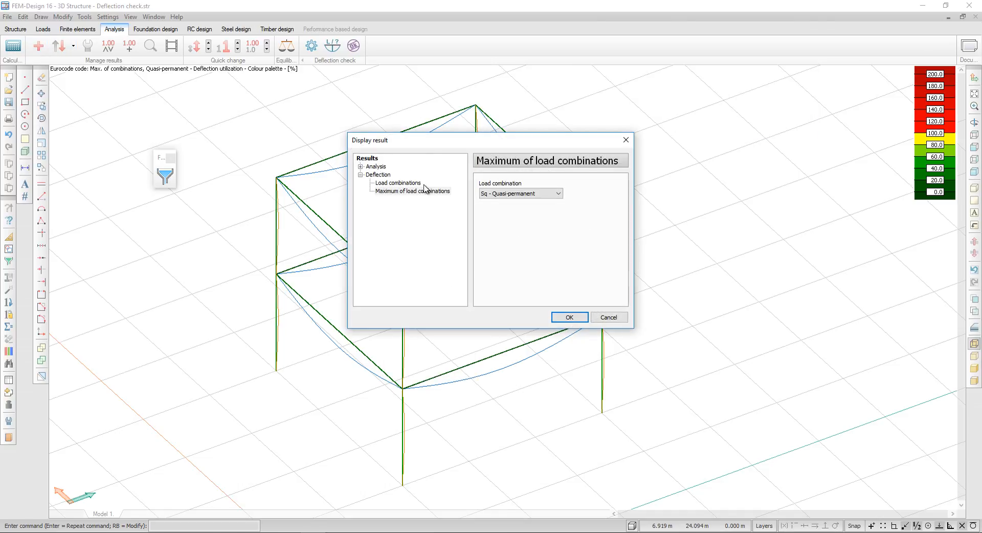
left_click(422, 185)
left_click(417, 192)
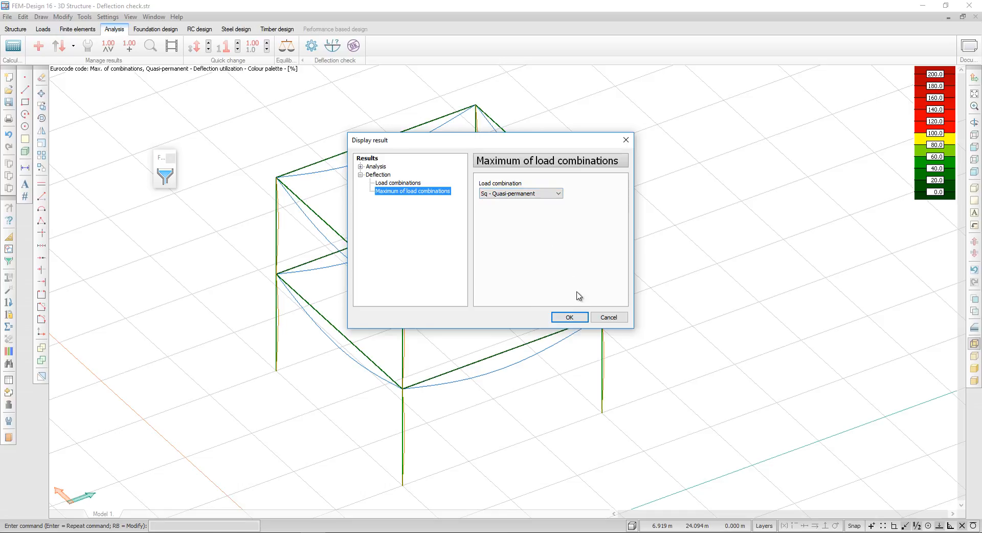
left_click(574, 319)
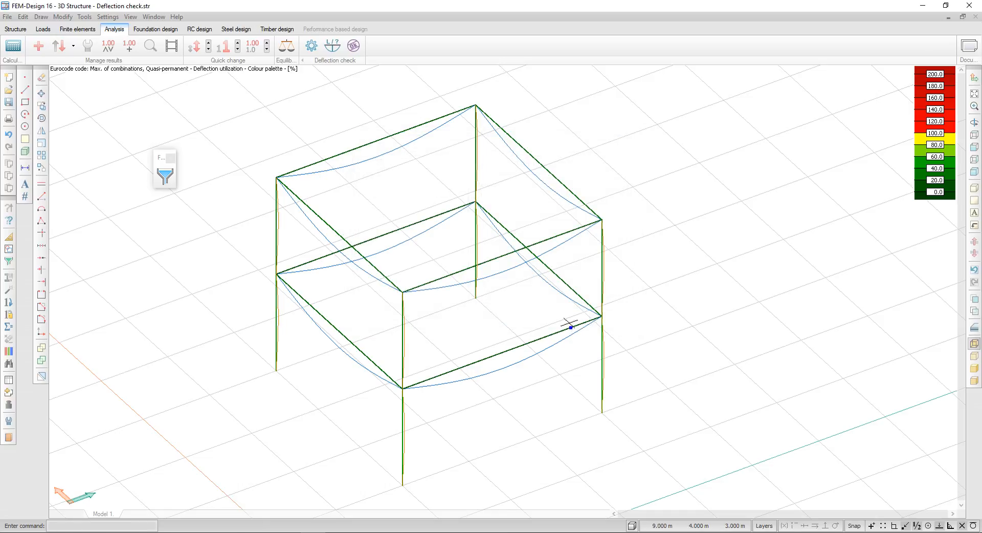
left_click(110, 48)
left_click(110, 80)
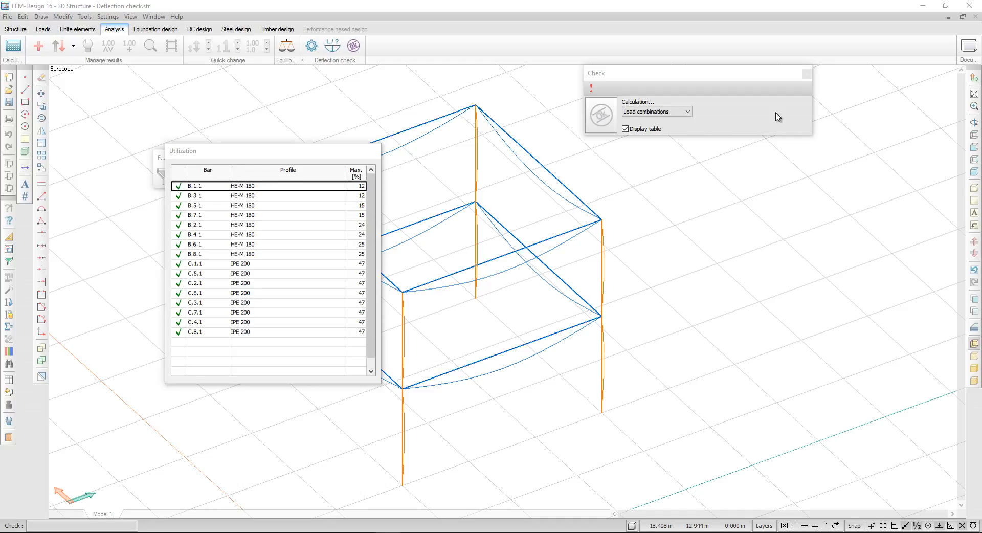
Insert the analysis table Bars, Deflections for Max. of combinations, Sq - Quasi-permanent, into the model's documentation
left_click(969, 46)
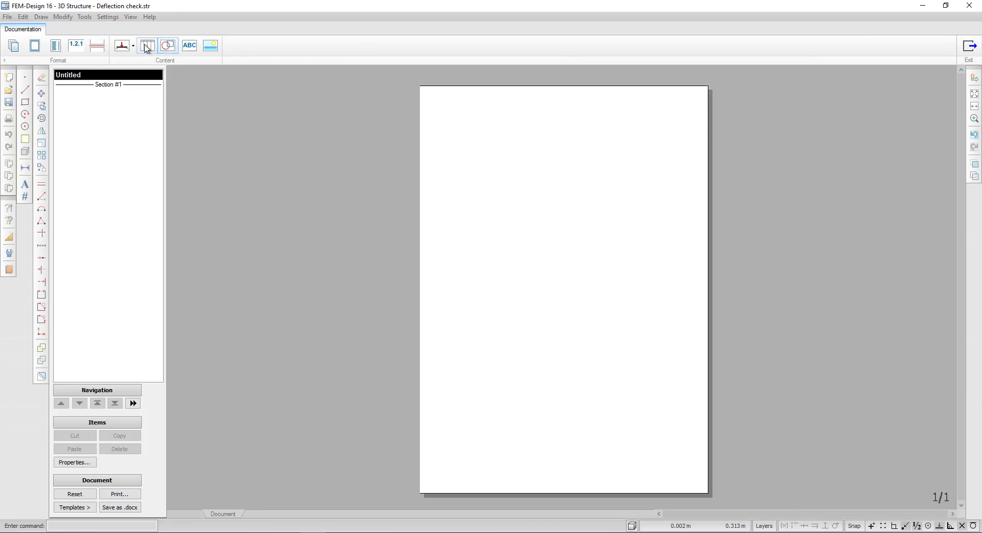
left_click(148, 47)
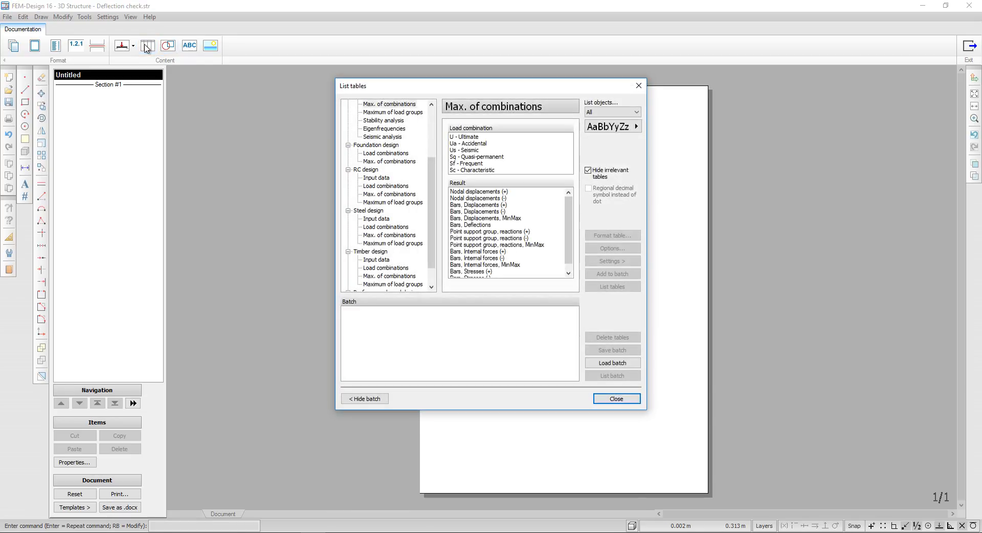
left_click_drag(429, 181, 431, 153)
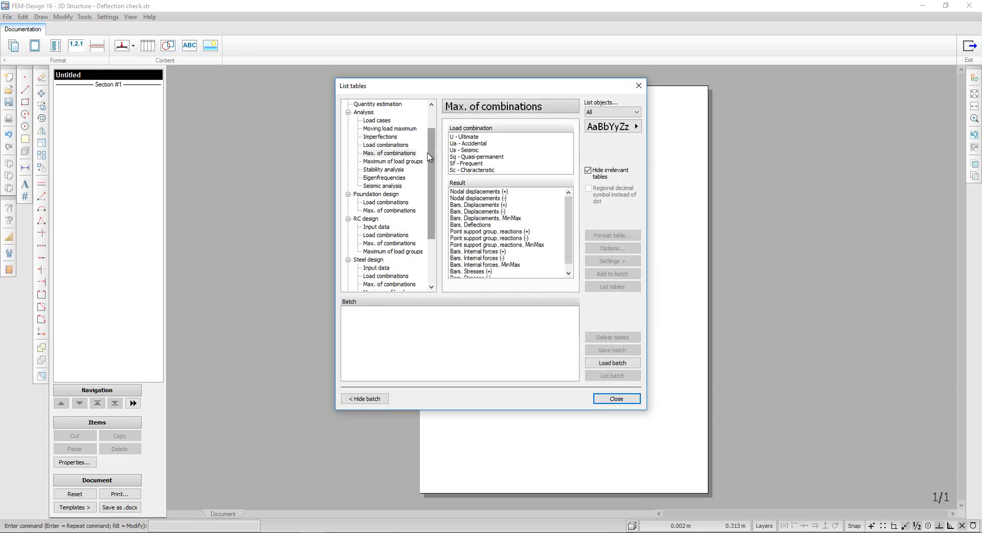
left_click(389, 146)
left_click(392, 154)
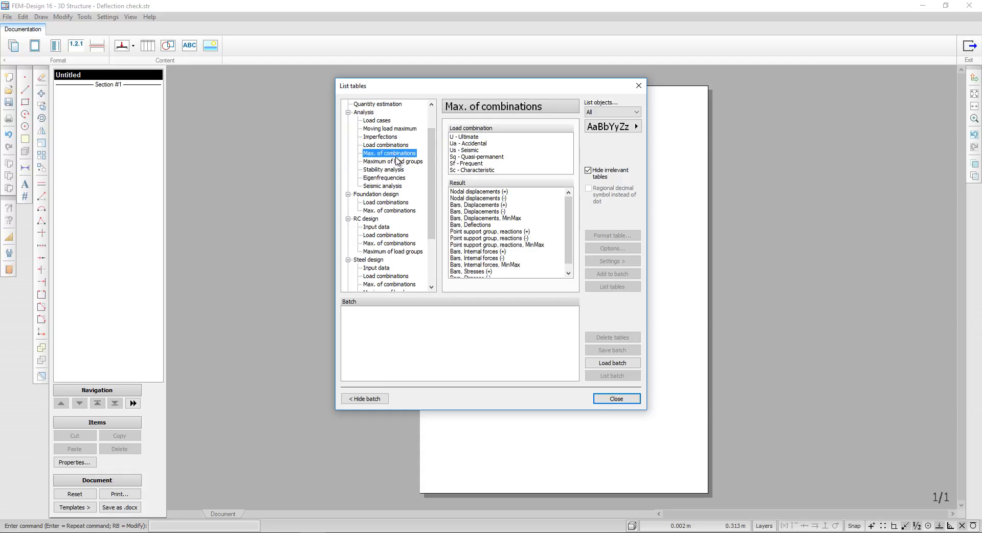
left_click(400, 162)
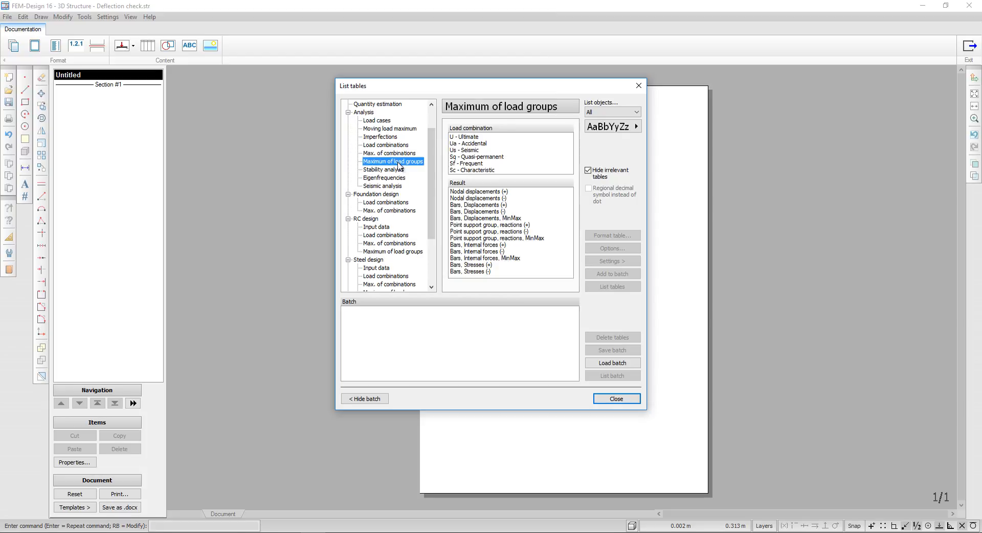
left_click(393, 153)
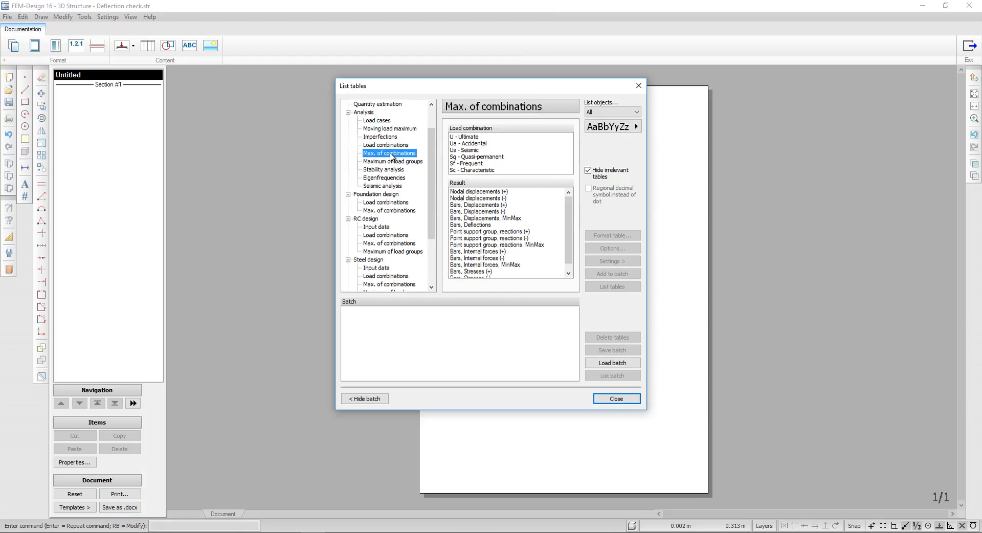
left_click(494, 157)
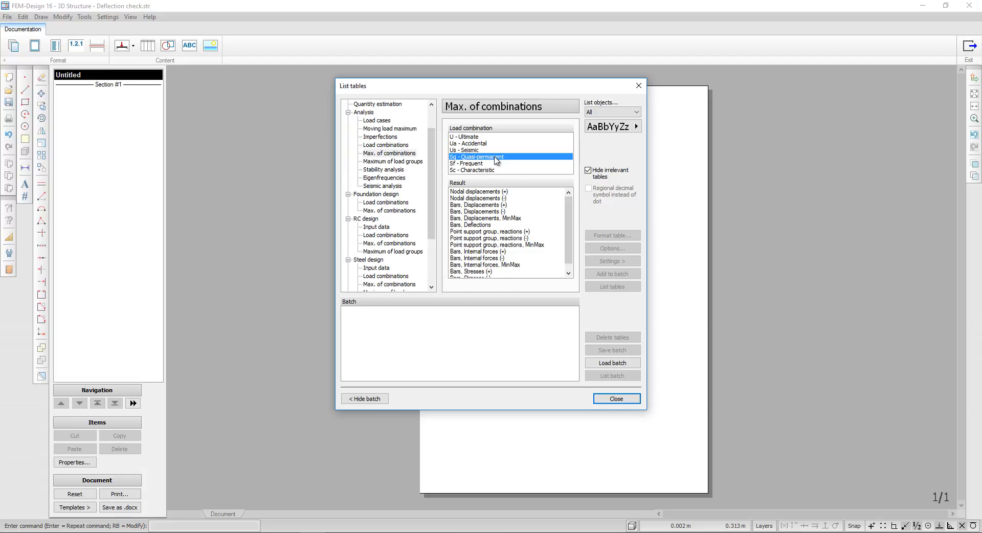
left_click(486, 225)
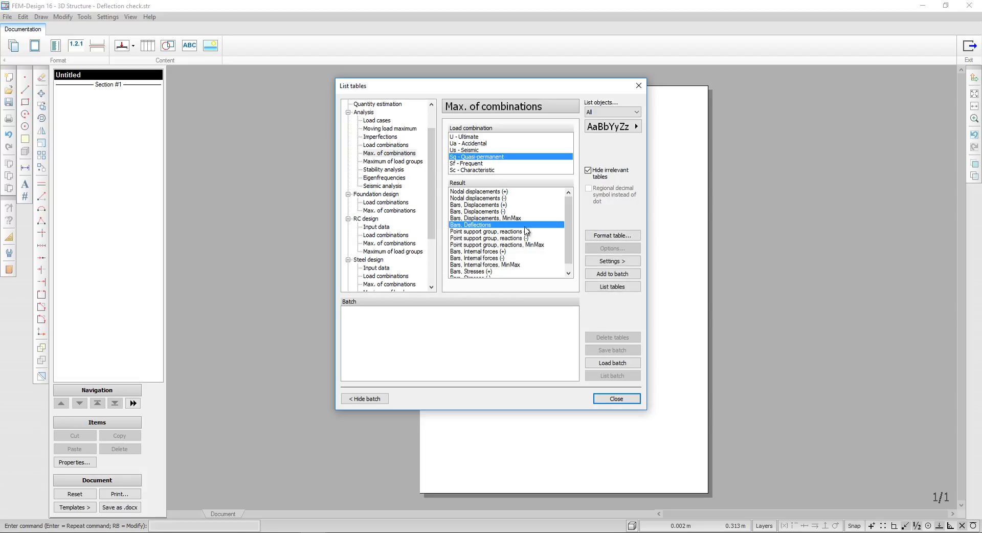
left_click(608, 287)
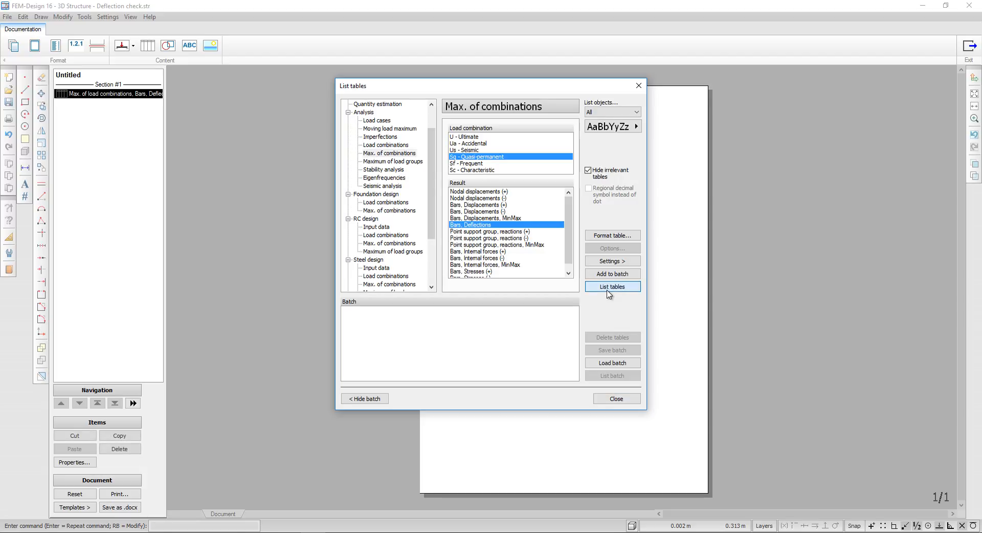
left_click(618, 400)
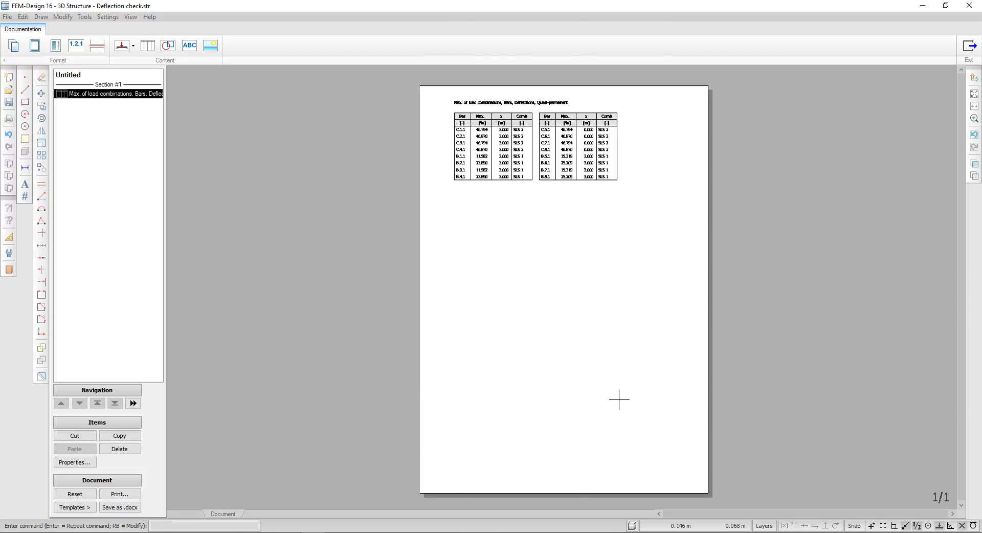
scroll(558, 105, "up", 3)
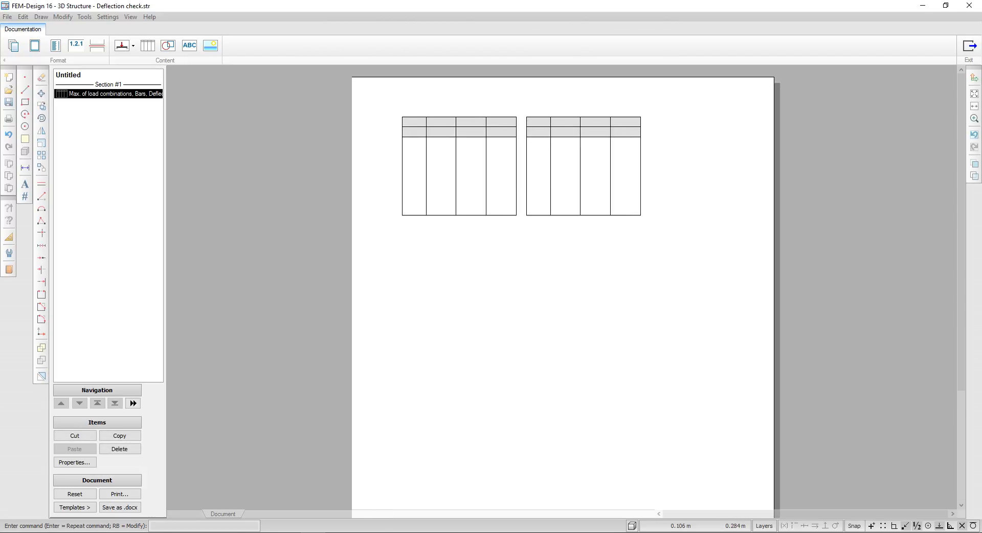